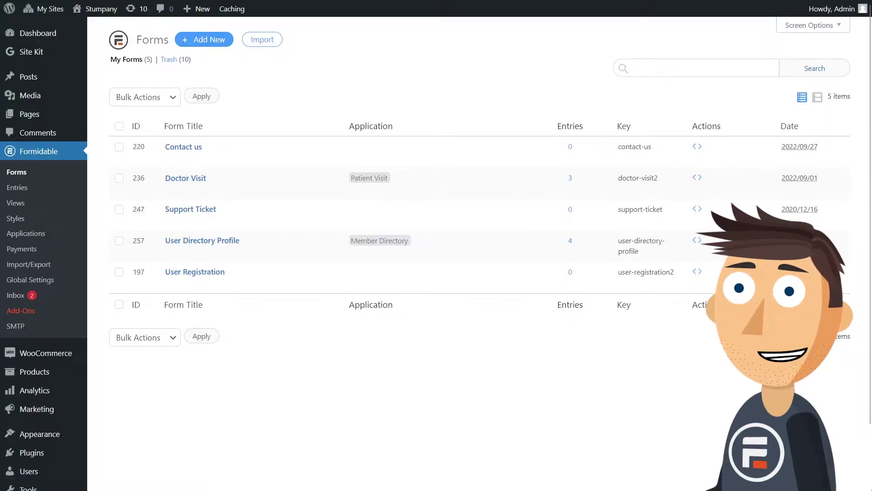
- Open the Create new form dialog from the Forms list with Add New
left_click(210, 41)
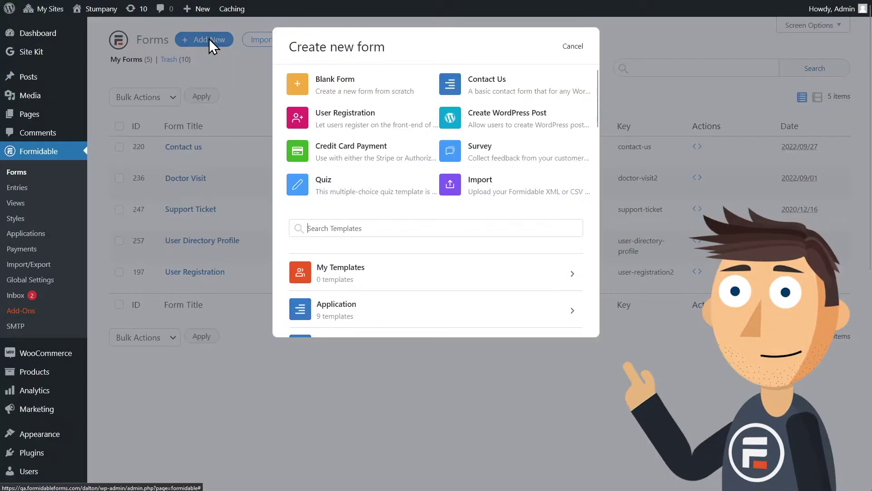
- Create a blank form named 'length conversion'
left_click(321, 82)
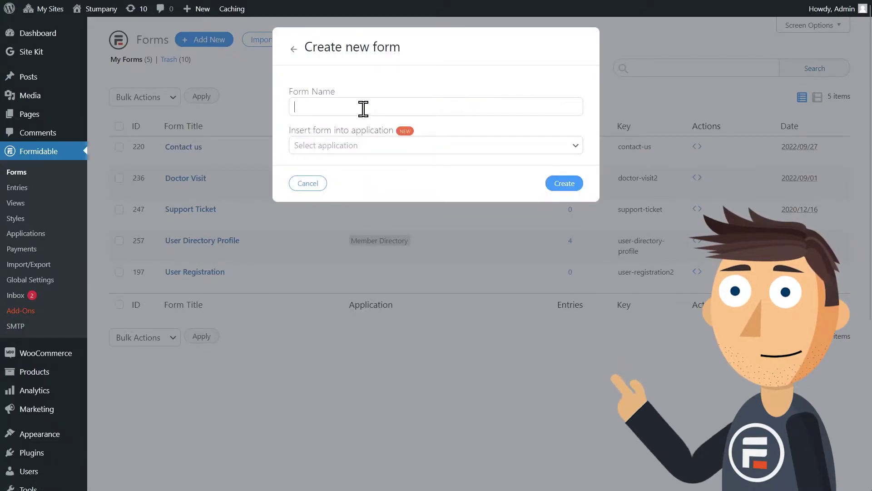
type("length conversion")
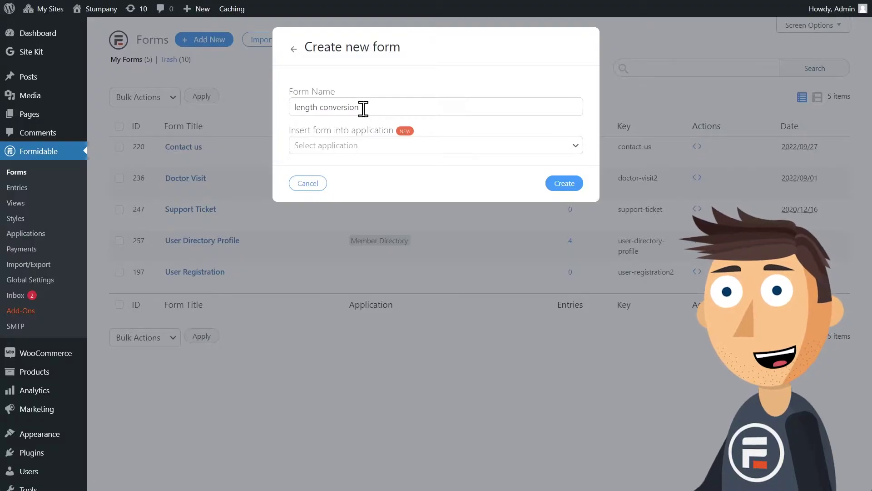
left_click(555, 184)
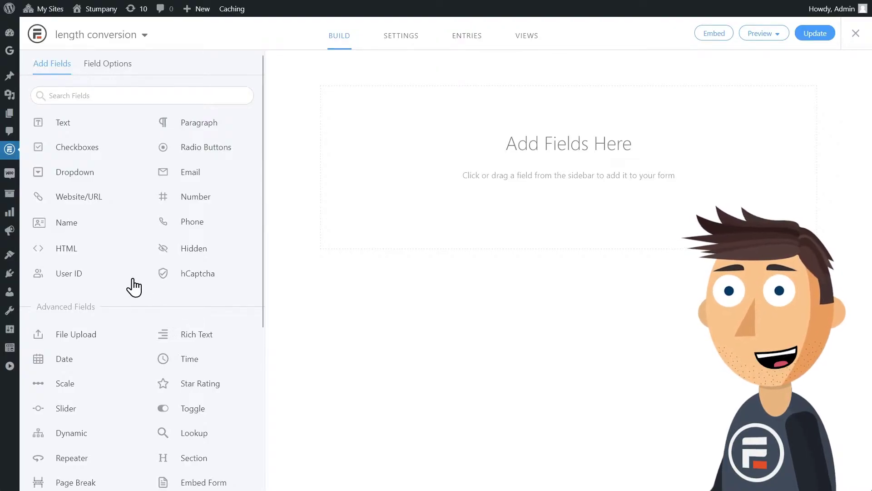
- Delete the Email and Name fields from the form
left_click(191, 178)
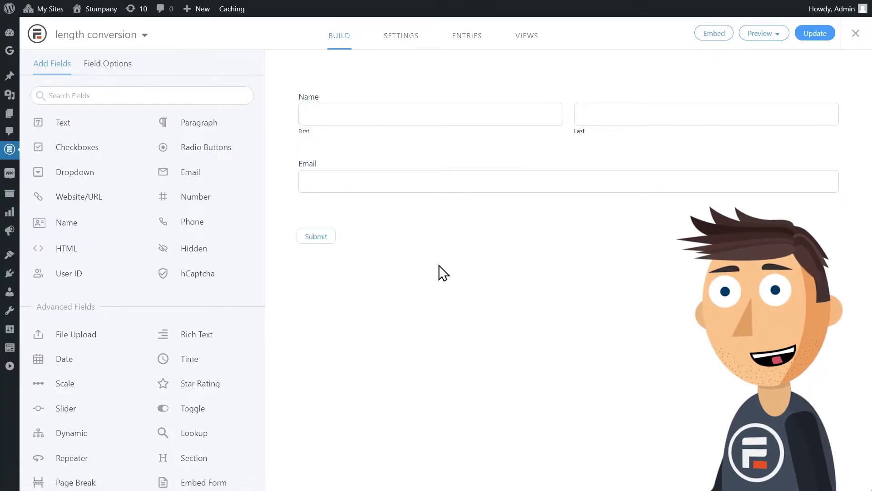
left_click(836, 164)
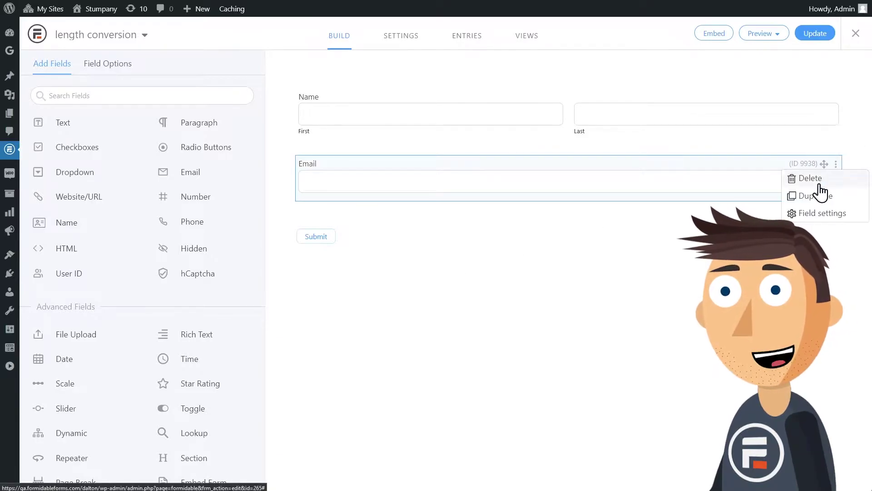
left_click(813, 178)
left_click(465, 263)
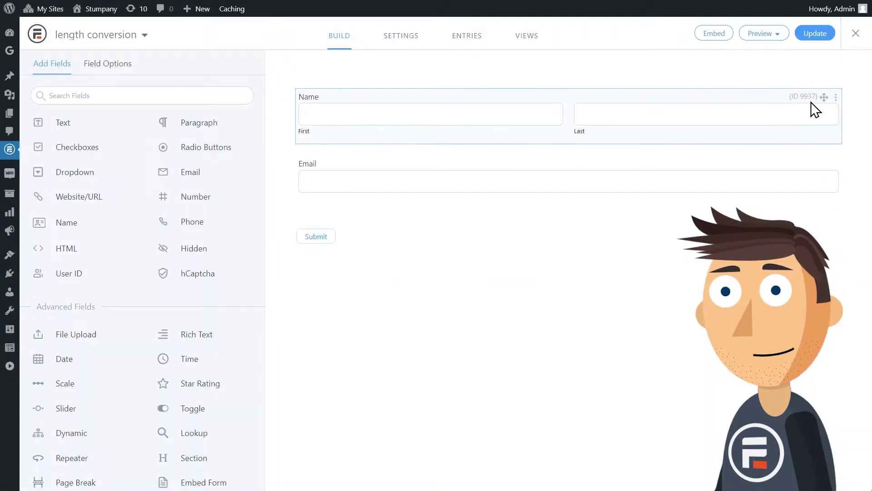
left_click(836, 98)
left_click(817, 112)
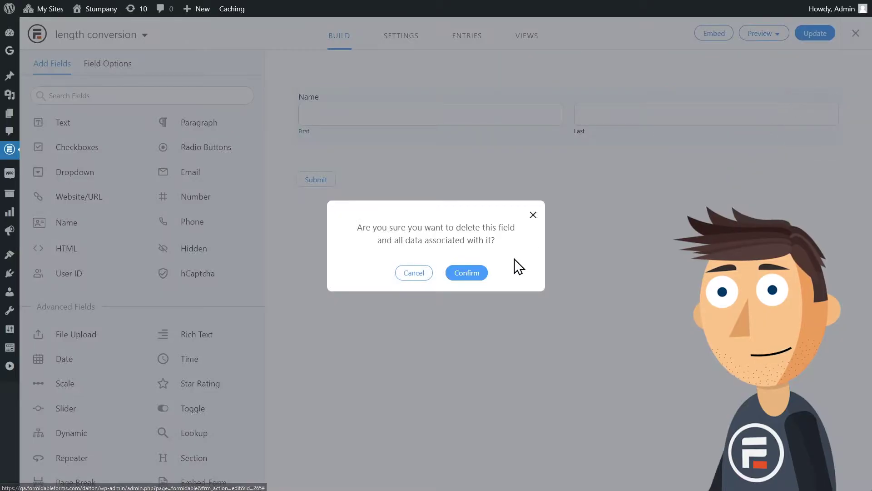
left_click(484, 272)
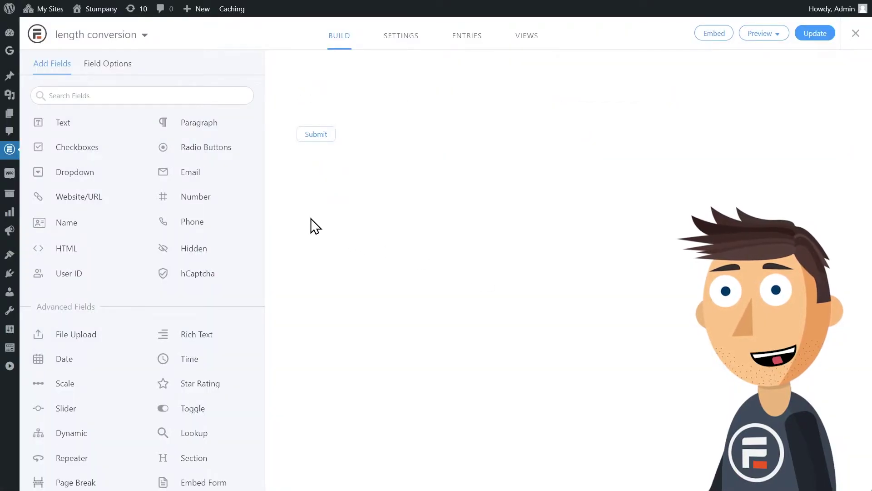
- Add Number fields, then delete the extra third one so two remain
left_click(200, 207)
left_click(198, 205)
left_click_drag(191, 203, 751, 177)
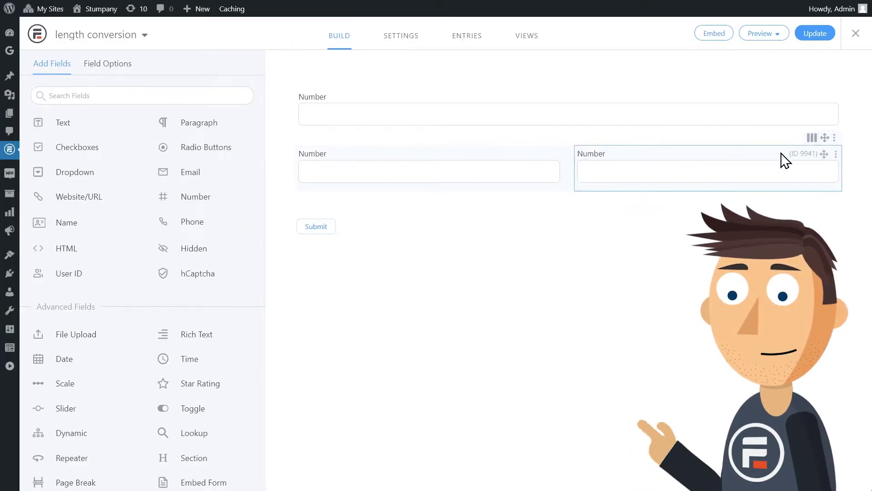
left_click(835, 154)
left_click(809, 168)
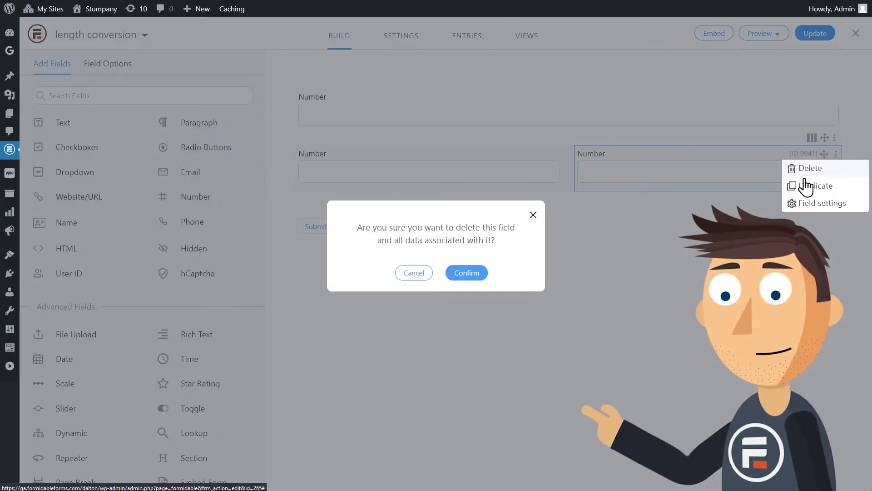
left_click(477, 276)
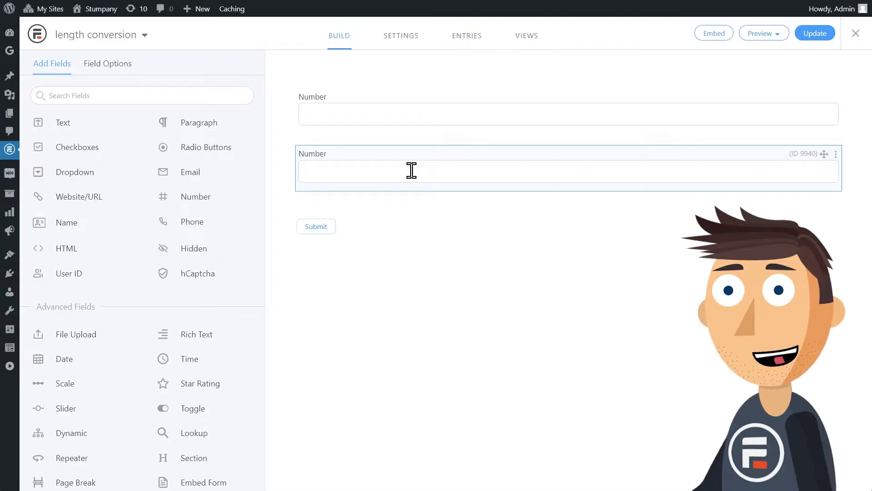
- Label the first Number field 'Miles' and make the second Number field Read Only
left_click(358, 104)
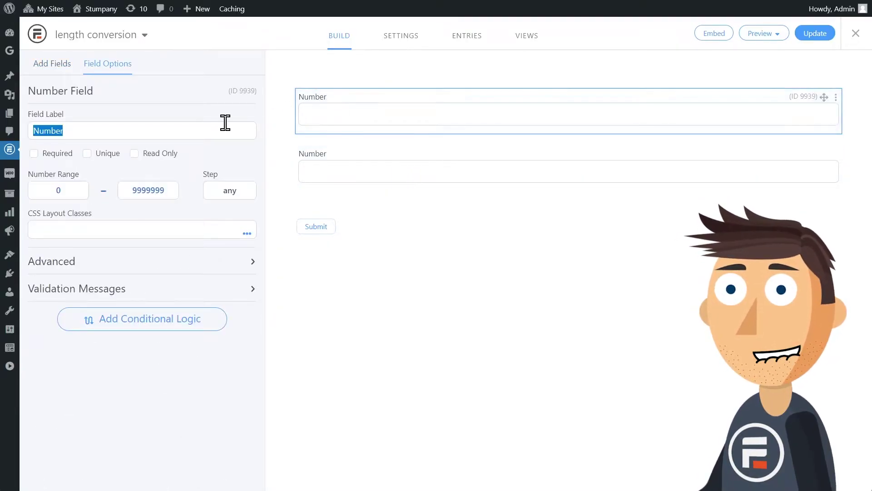
type("Miles")
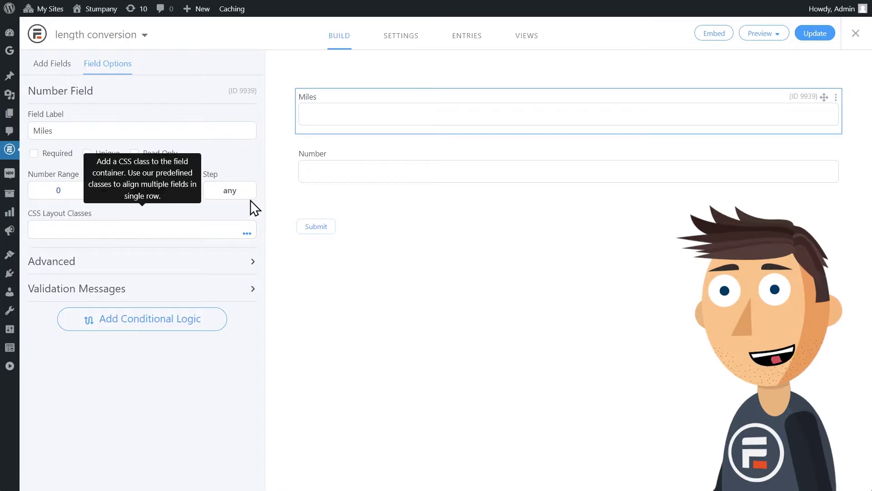
left_click(401, 164)
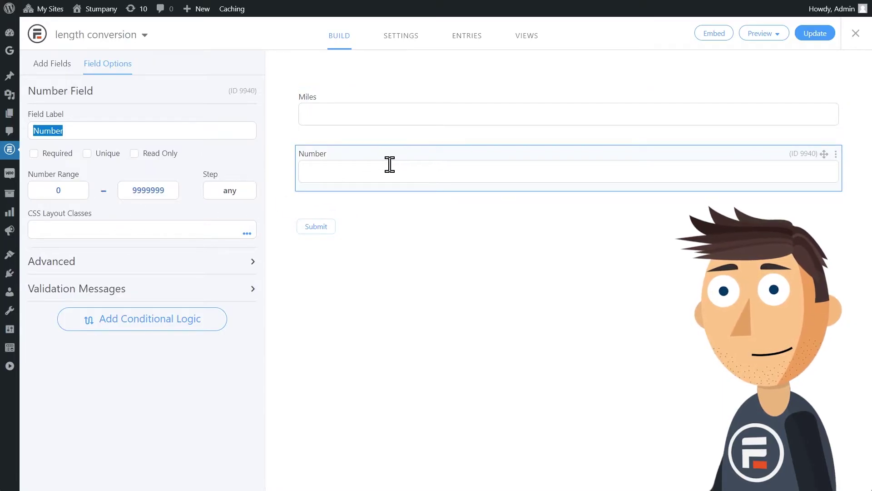
left_click(135, 155)
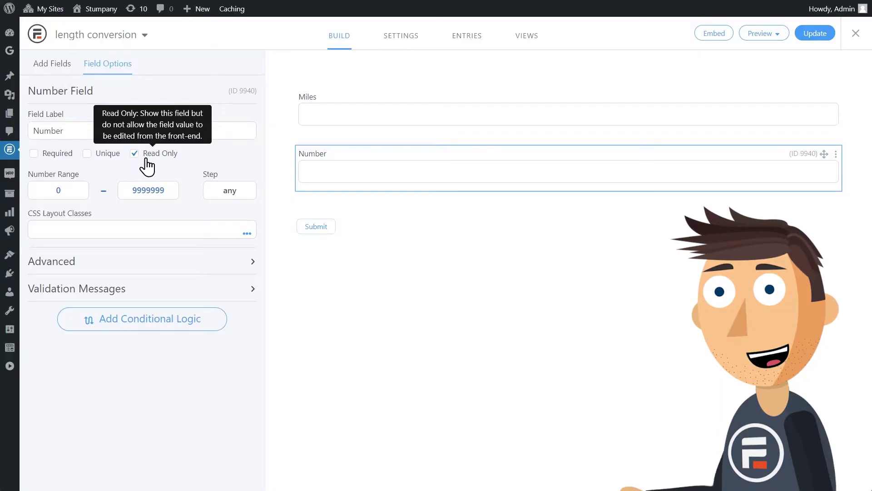
- Apply the Big Total (frm_total_big) layout class to the read-only Number field
left_click(247, 233)
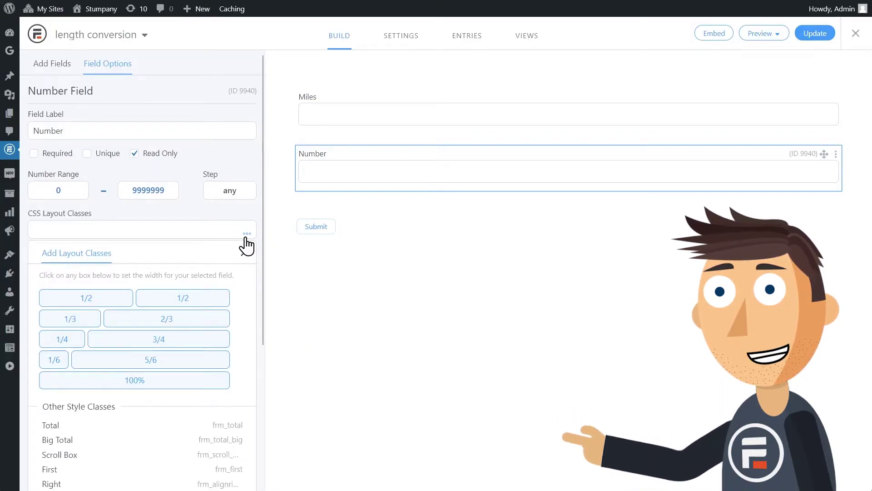
left_click(113, 443)
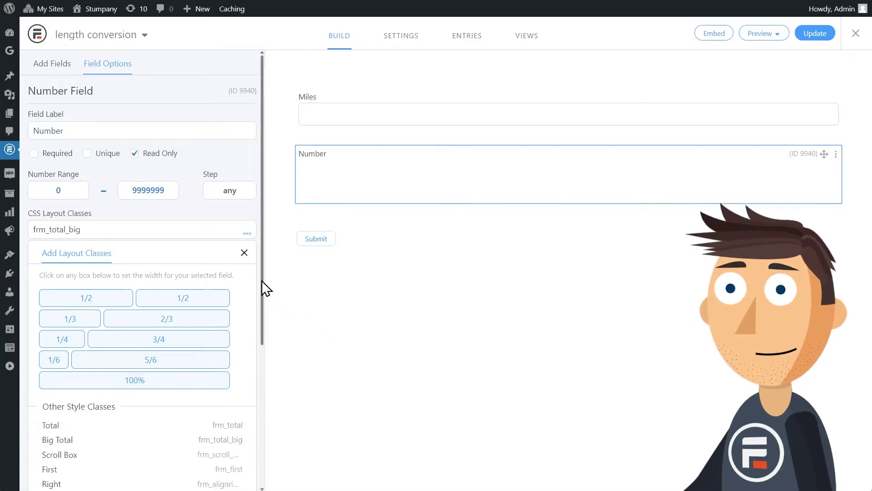
left_click(245, 253)
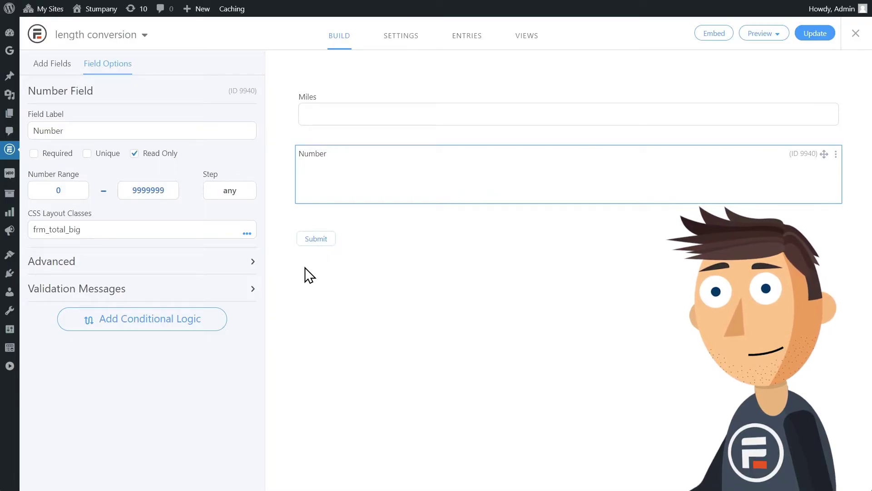
- Hide the field's label, add 'inches' after the input, and make its default value calculated
left_click(249, 268)
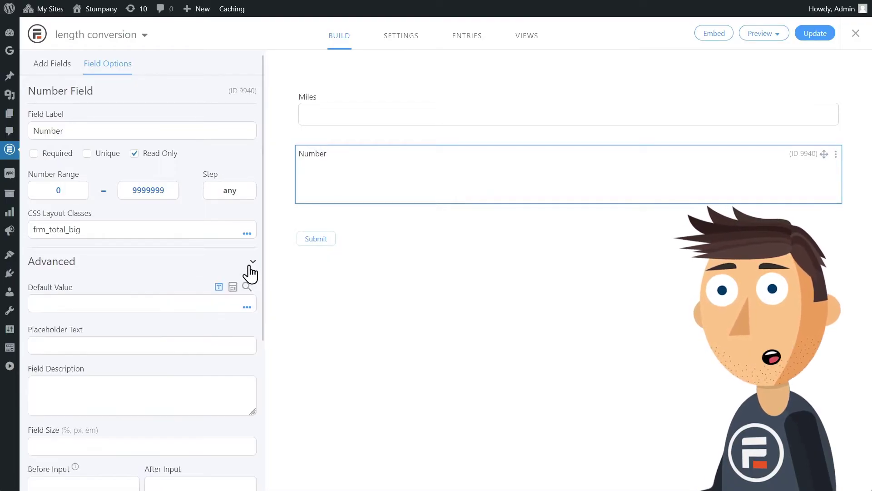
scroll(249, 257, "down", 4)
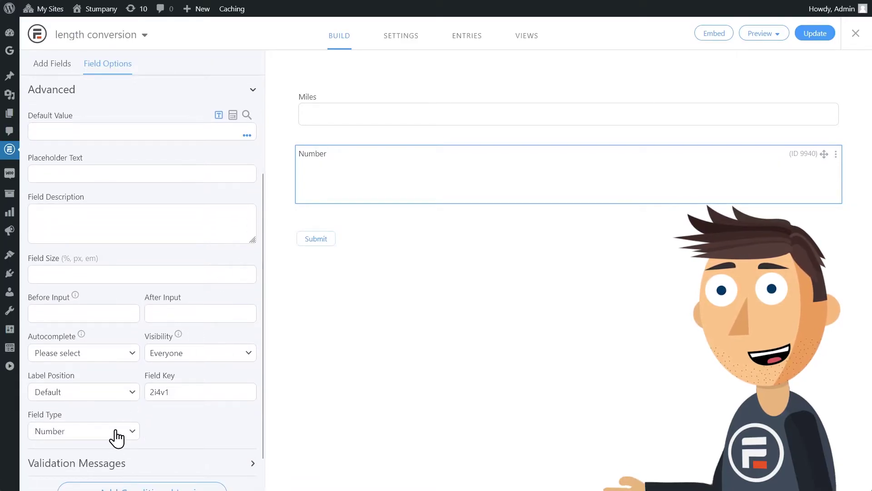
left_click(113, 394)
left_click(109, 340)
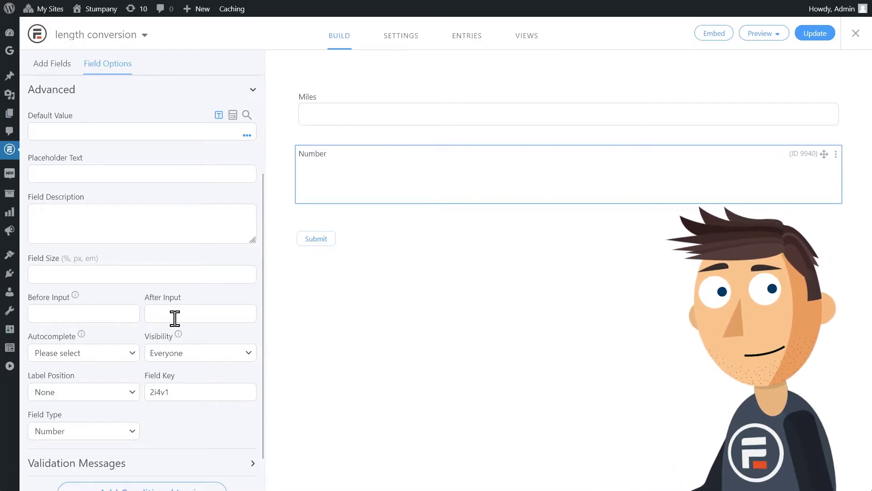
left_click(204, 313)
type("inches")
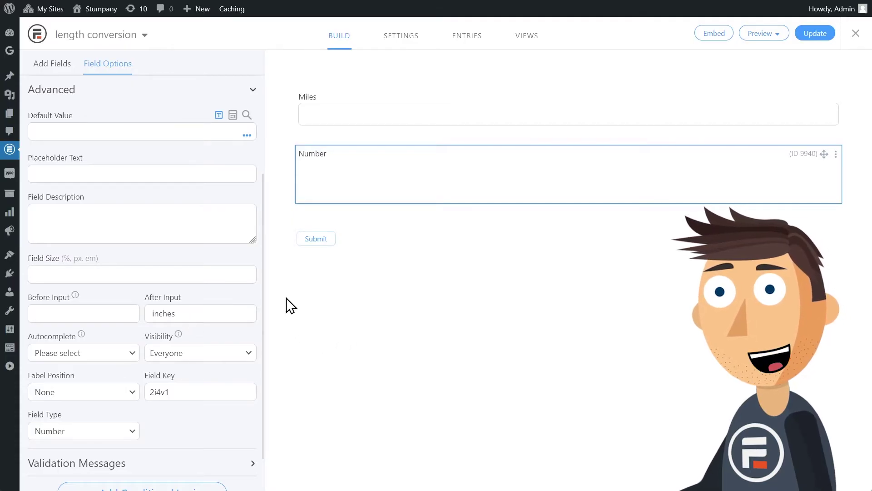
scroll(201, 334, "up", 4)
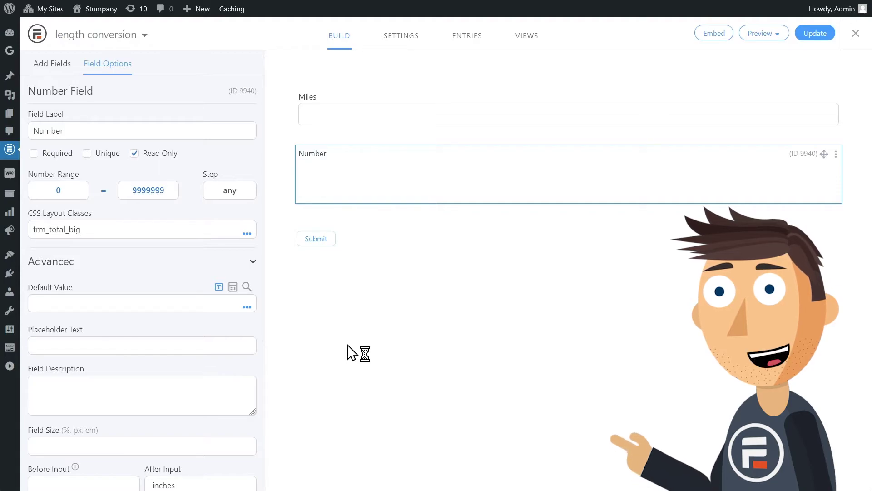
left_click(233, 288)
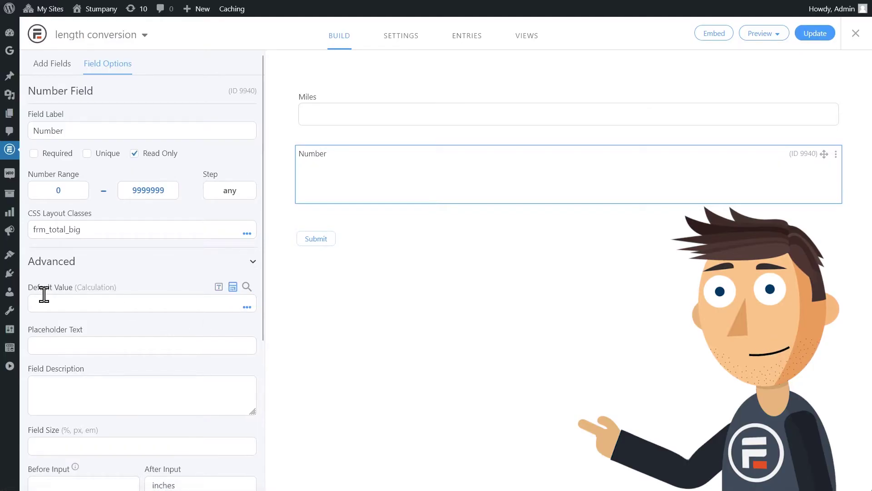
- Set the default value calculation to [9939]*5280*12 from the Miles field and save the form
left_click(250, 309)
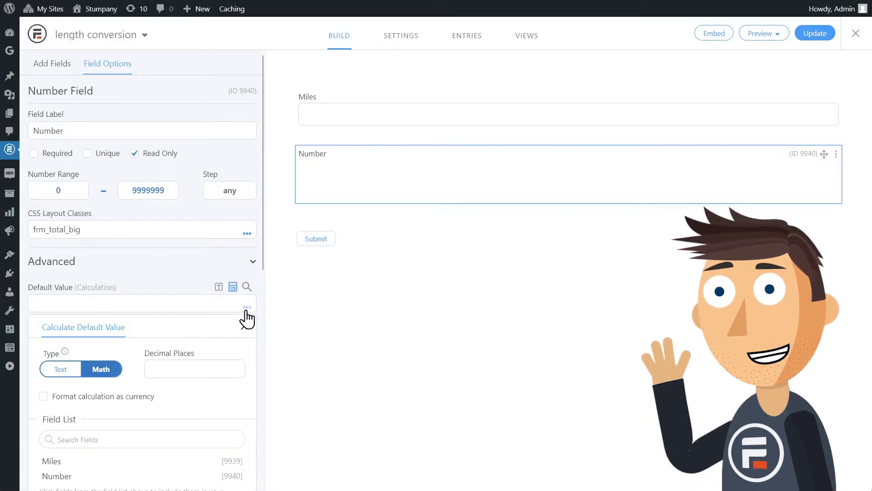
scroll(243, 317, "down", 1)
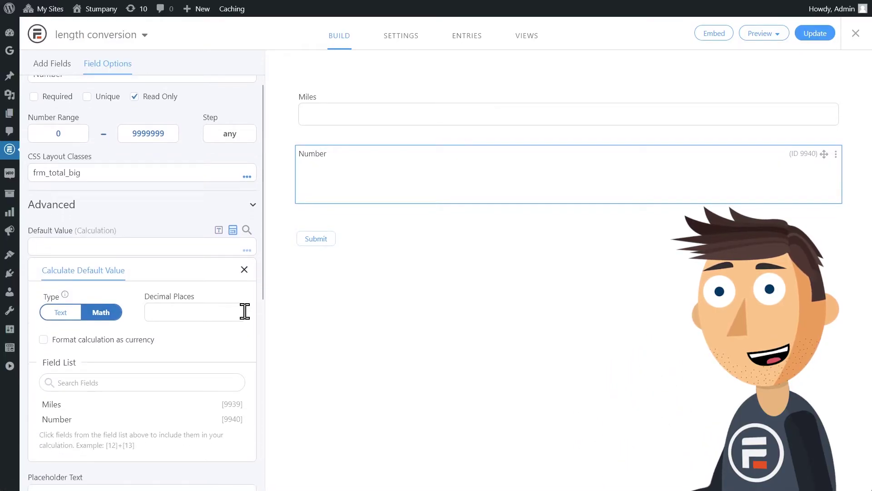
left_click(74, 404)
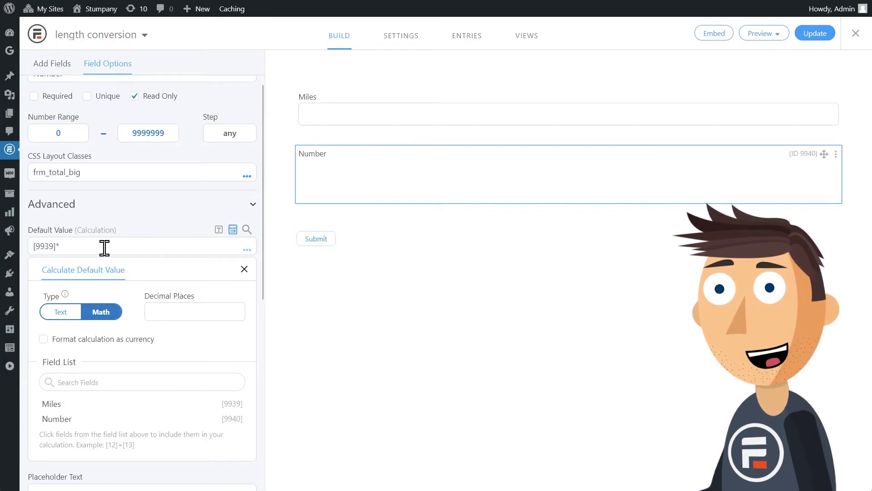
type("80*12")
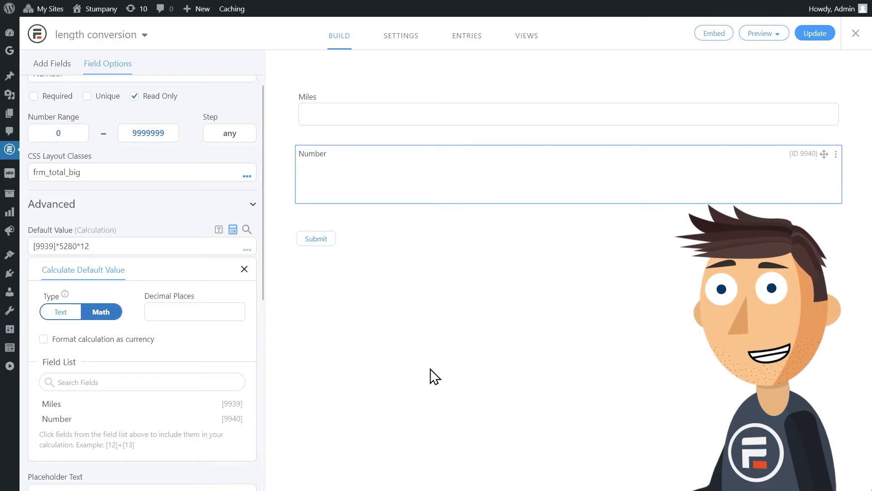
left_click(813, 33)
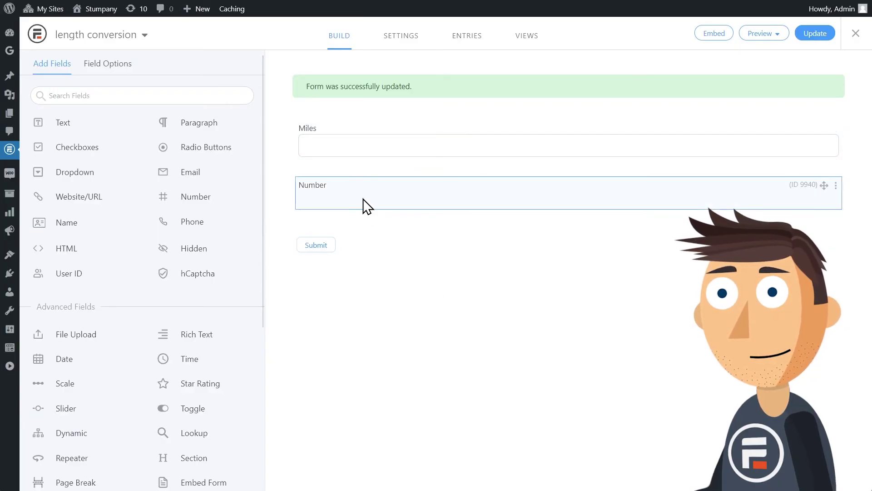
- Set Submit Button Position to None in Styling & Buttons settings and save
left_click(406, 42)
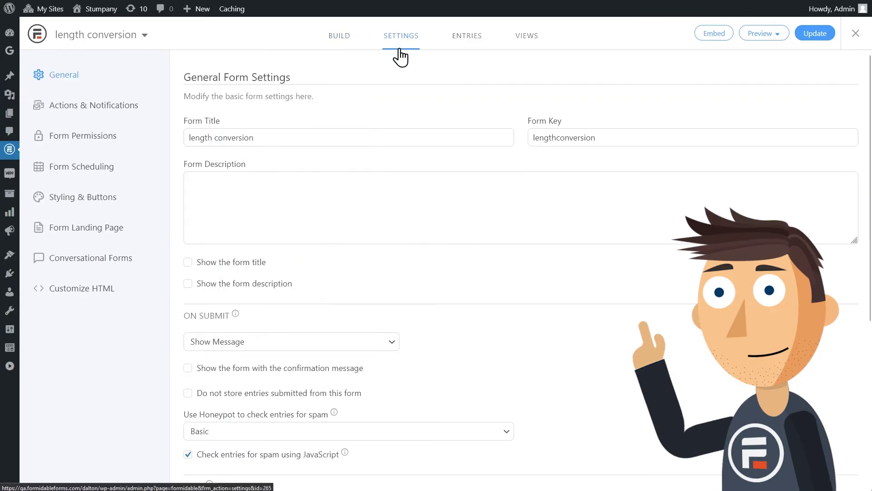
left_click(104, 197)
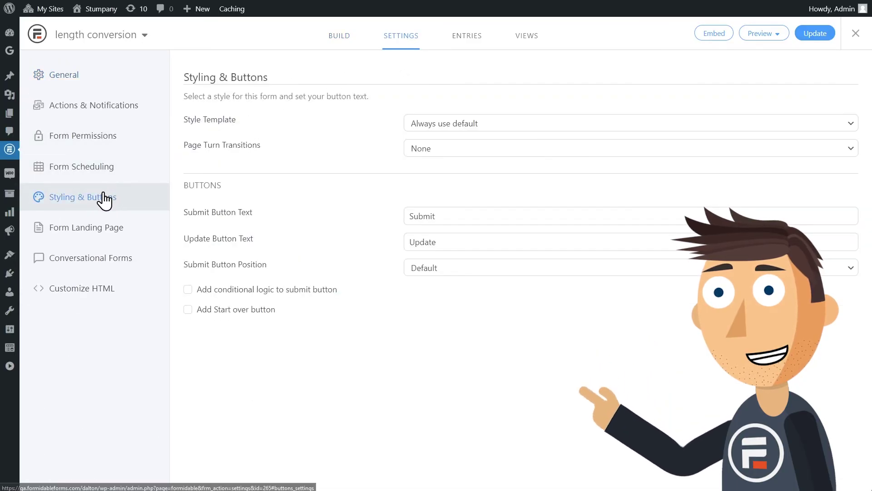
left_click(430, 272)
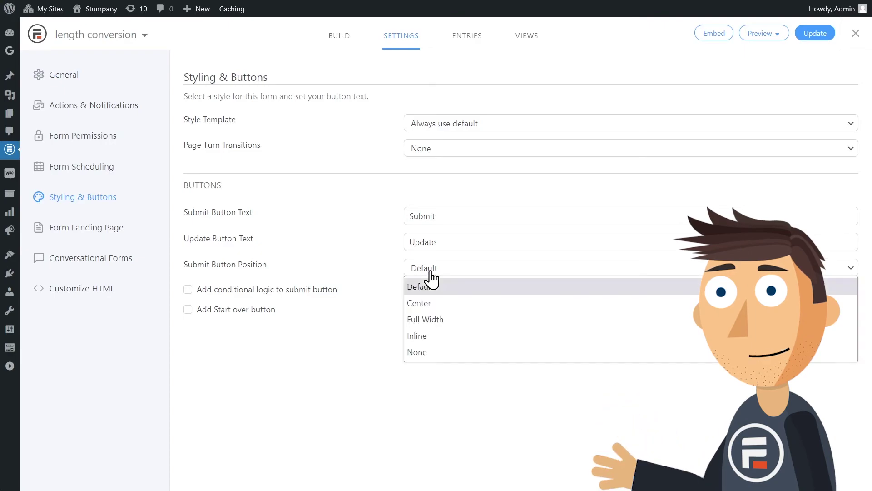
left_click(421, 353)
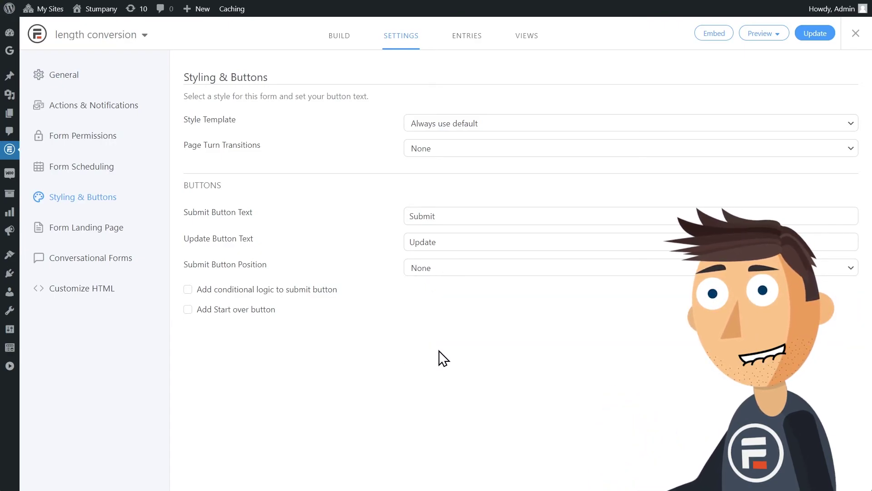
left_click(810, 36)
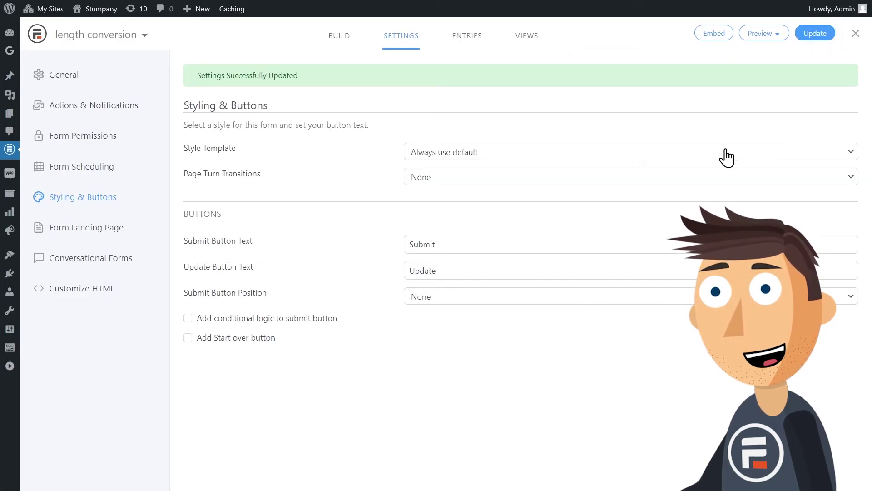
left_click(768, 36)
- Preview on a blank page, converting 23 then 4 Miles into 1457280 and 253440 inches
left_click(770, 53)
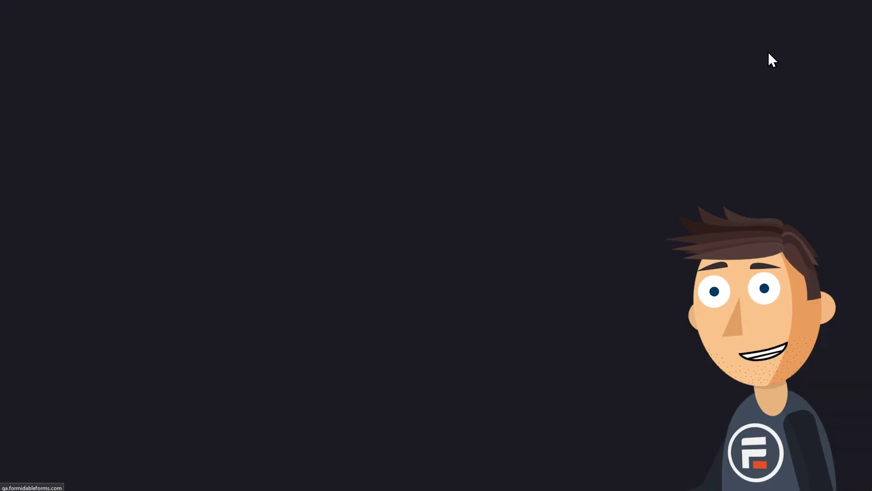
left_click(55, 31)
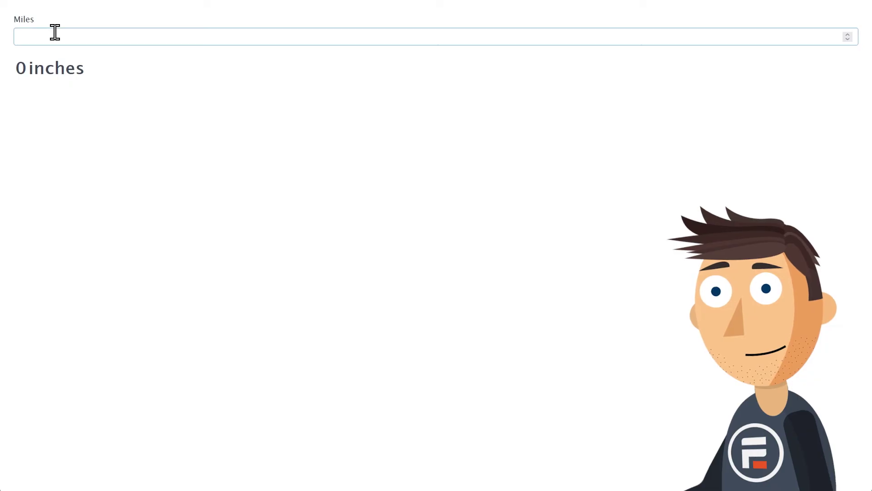
type("23")
left_click(163, 203)
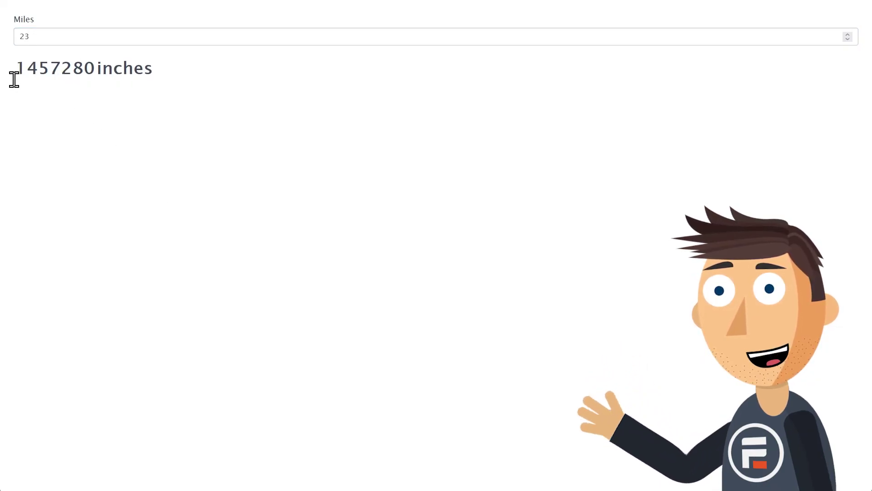
double_click(104, 38)
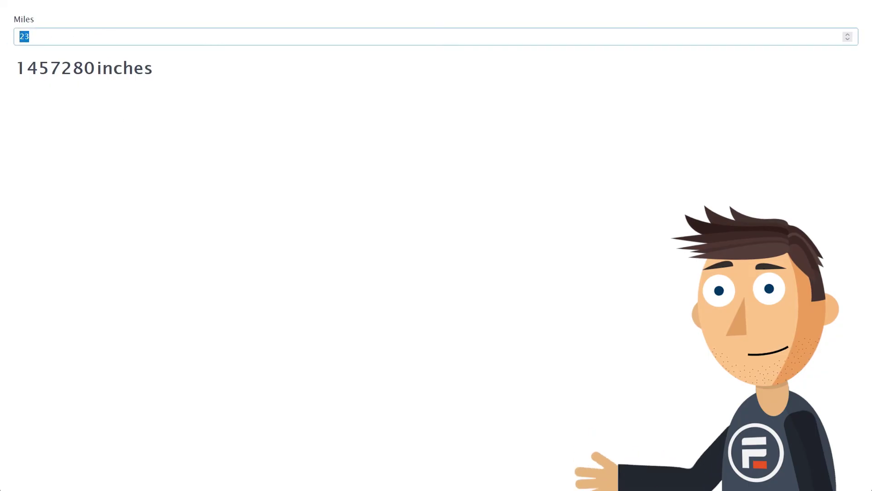
type("4")
left_click(311, 204)
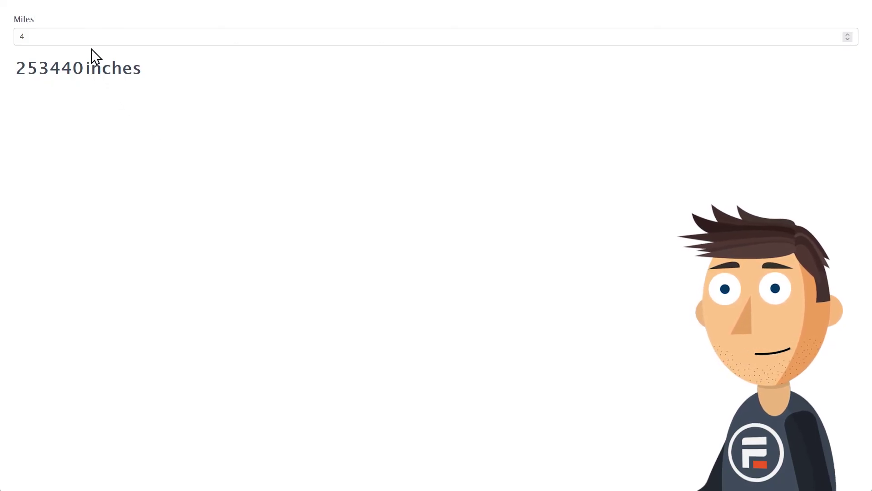
key("Tab")
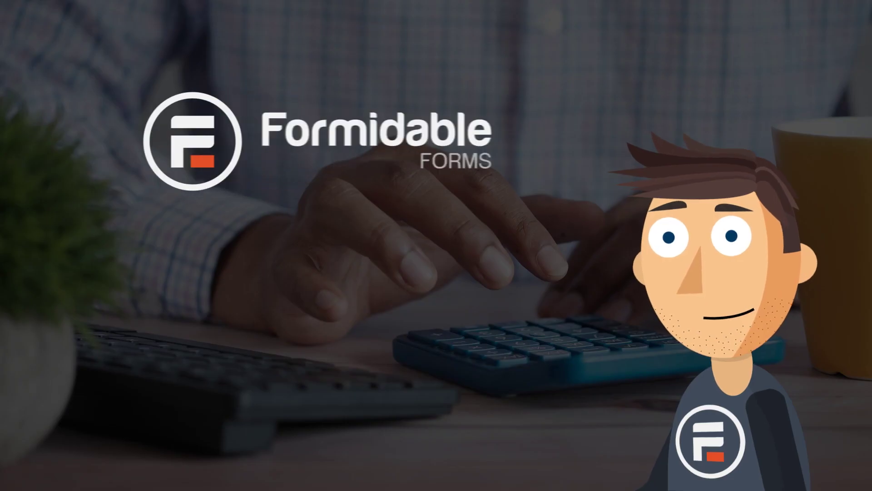